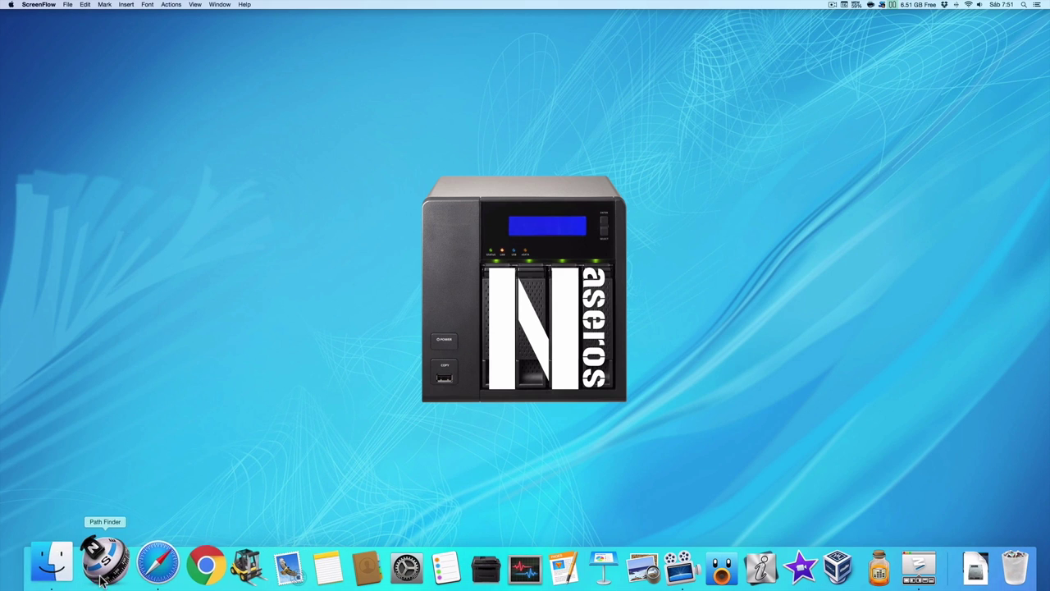
Launch Safari and load the TS-228 bookmark at 192.168.1.55:2080.
click(131, 574)
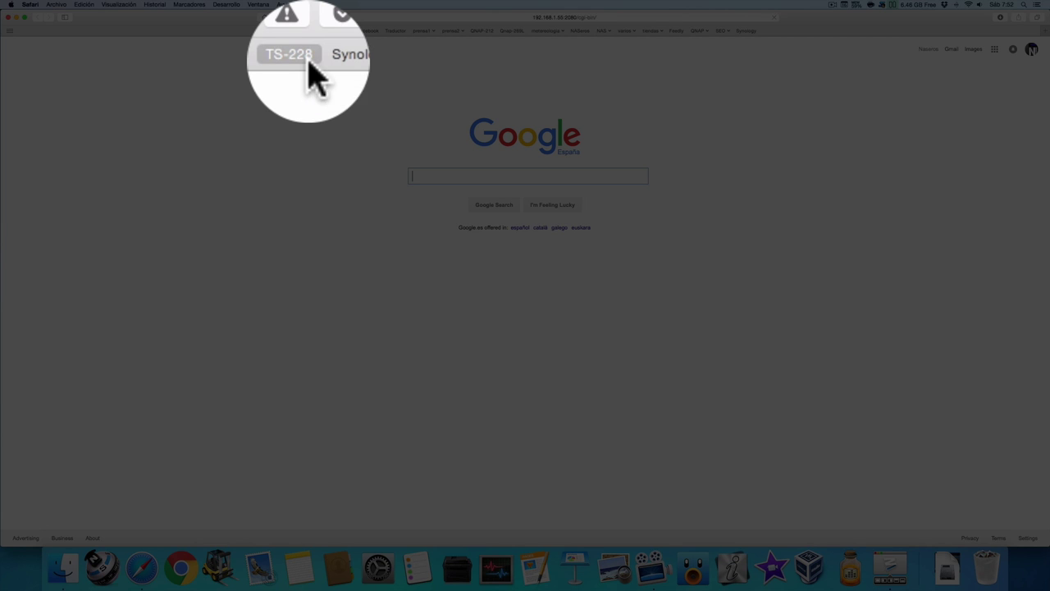
click(308, 32)
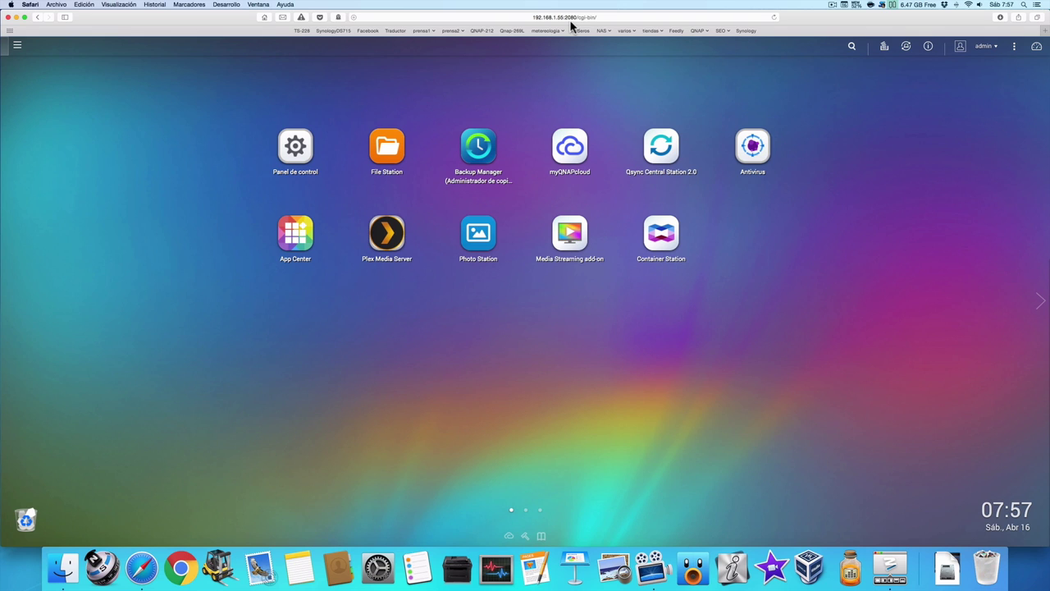
click(389, 152)
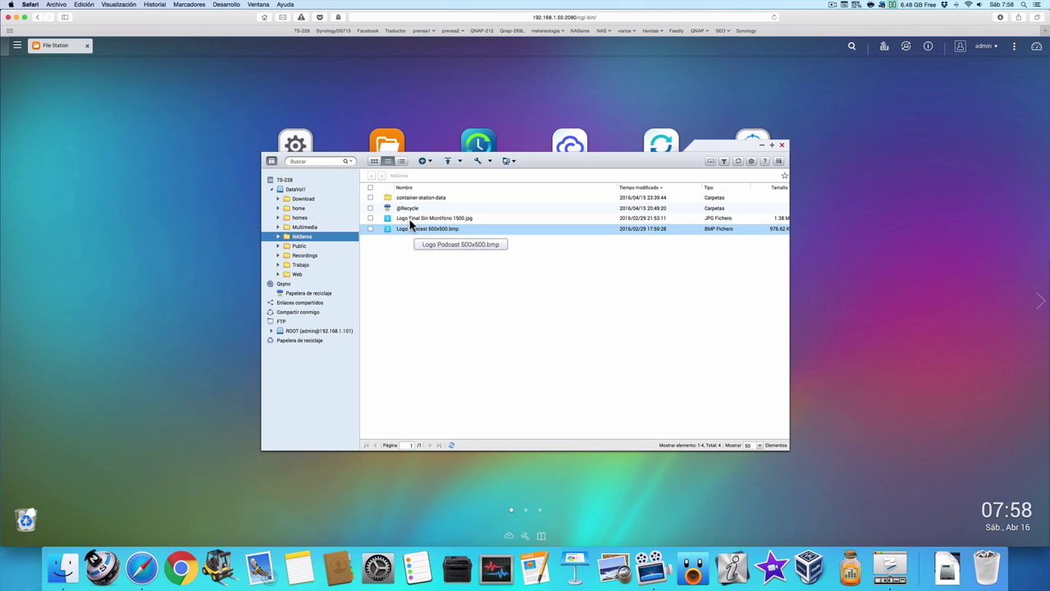
click(320, 230)
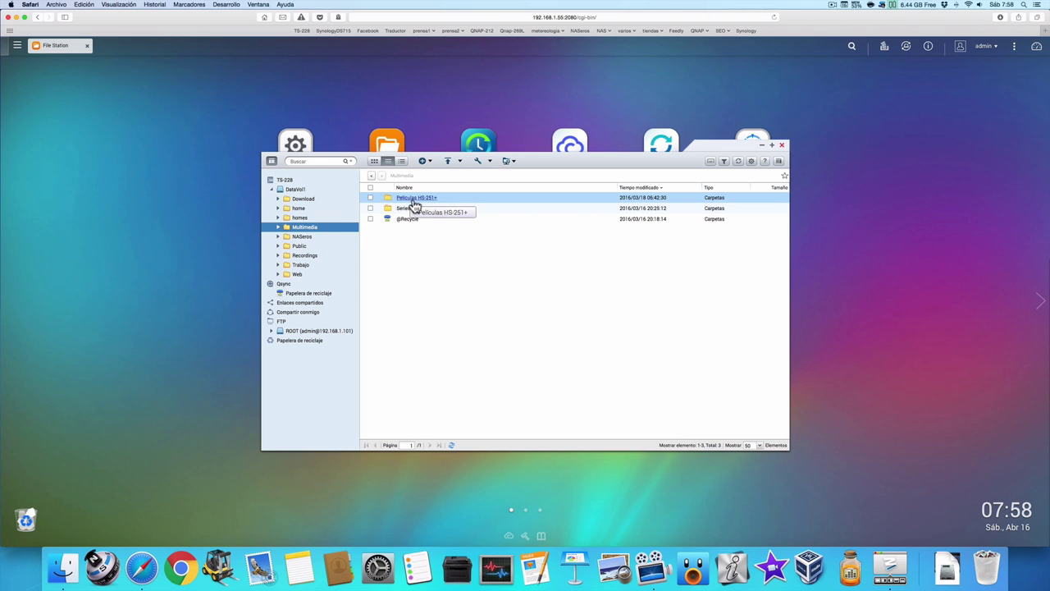
click(415, 210)
double_click(416, 210)
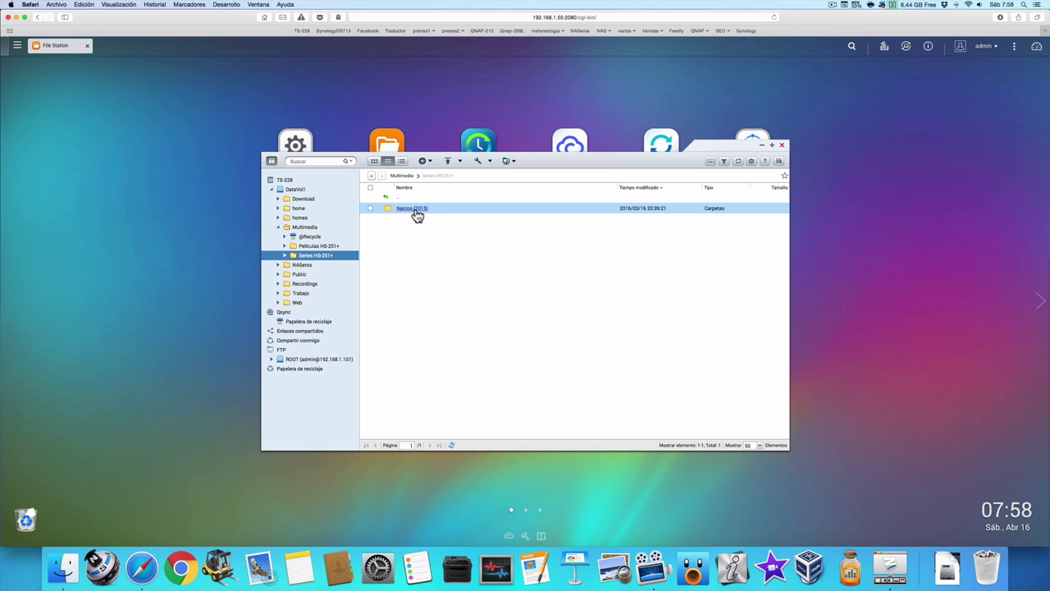
click(781, 145)
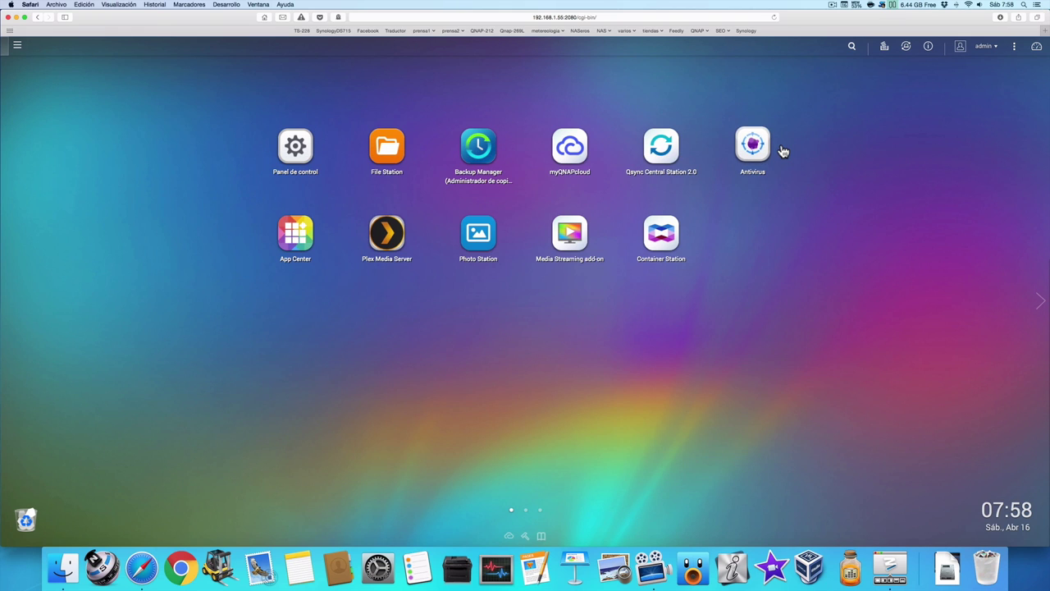
Sign out of the admin session and try logging back in as admin with the account password.
click(993, 47)
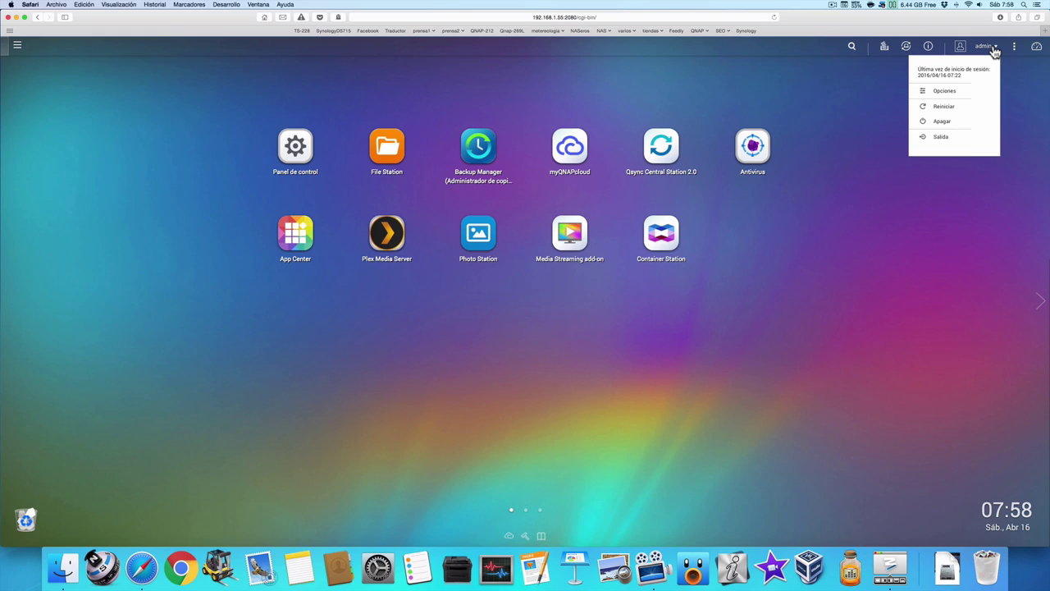
click(960, 139)
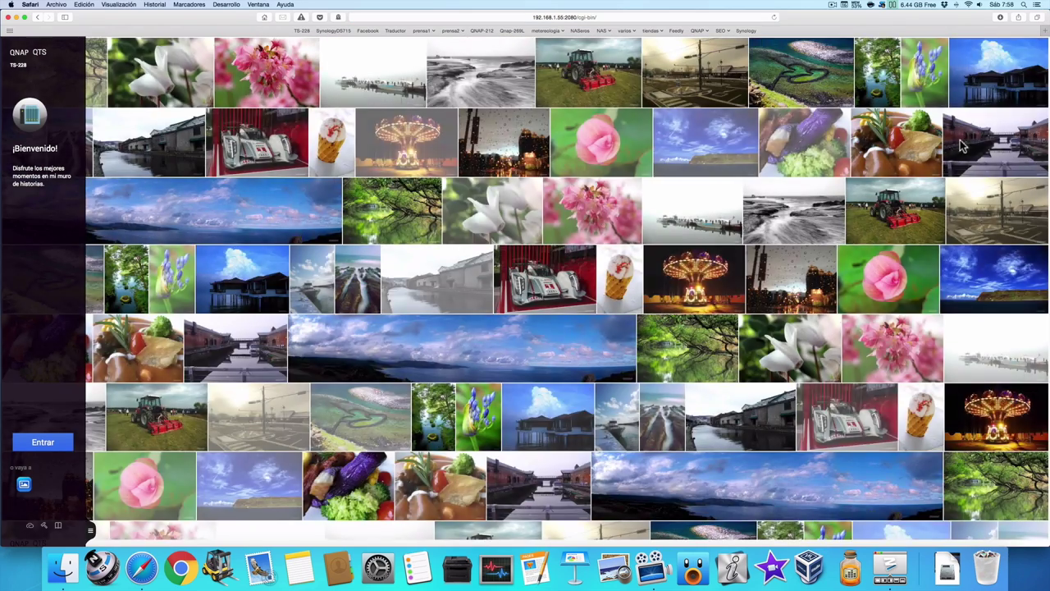
click(72, 443)
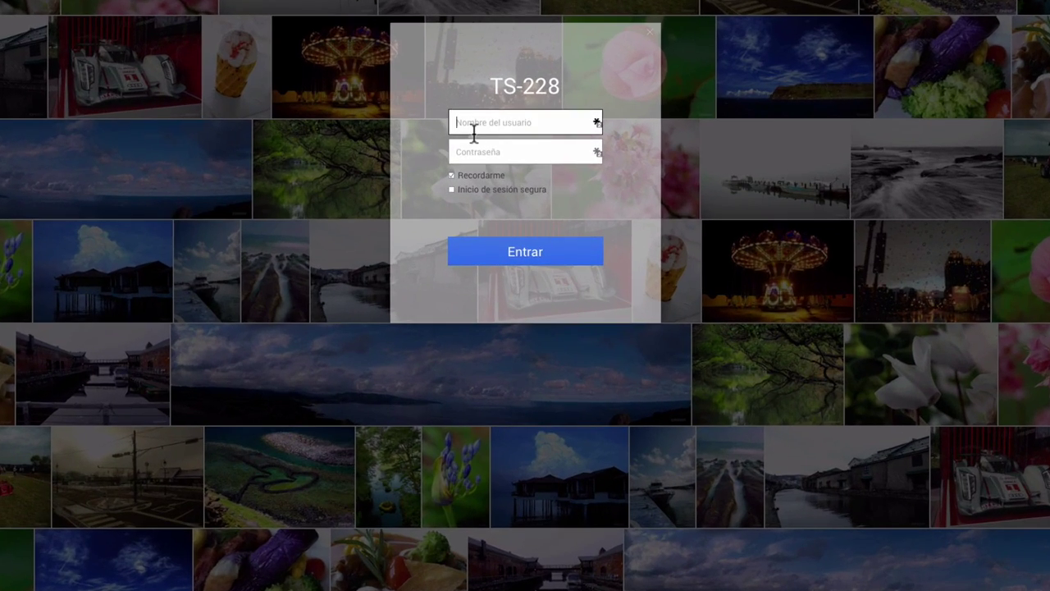
text(admin)
click(475, 149)
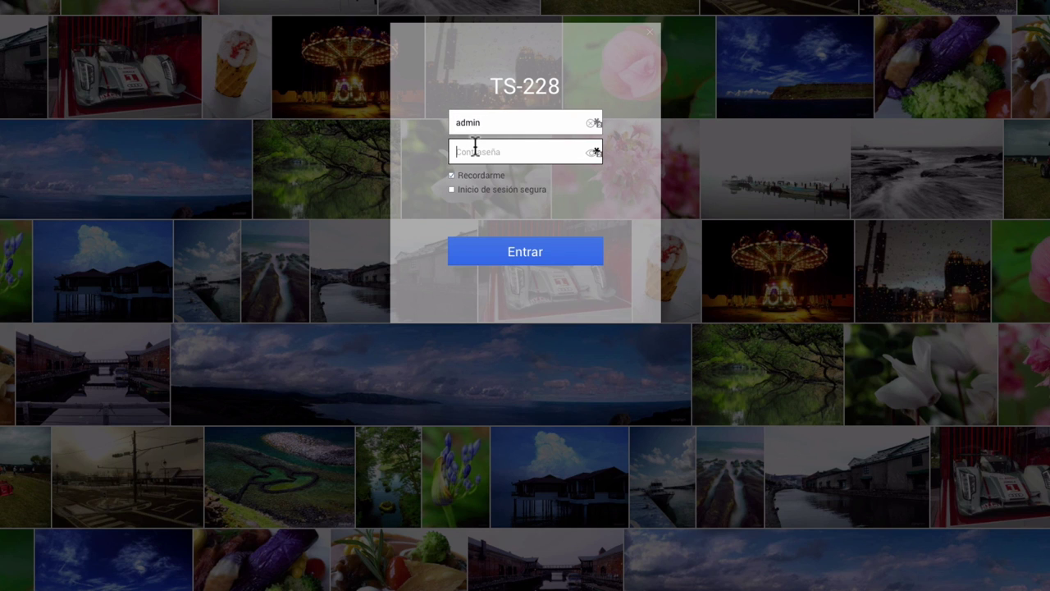
text(****)
click(517, 254)
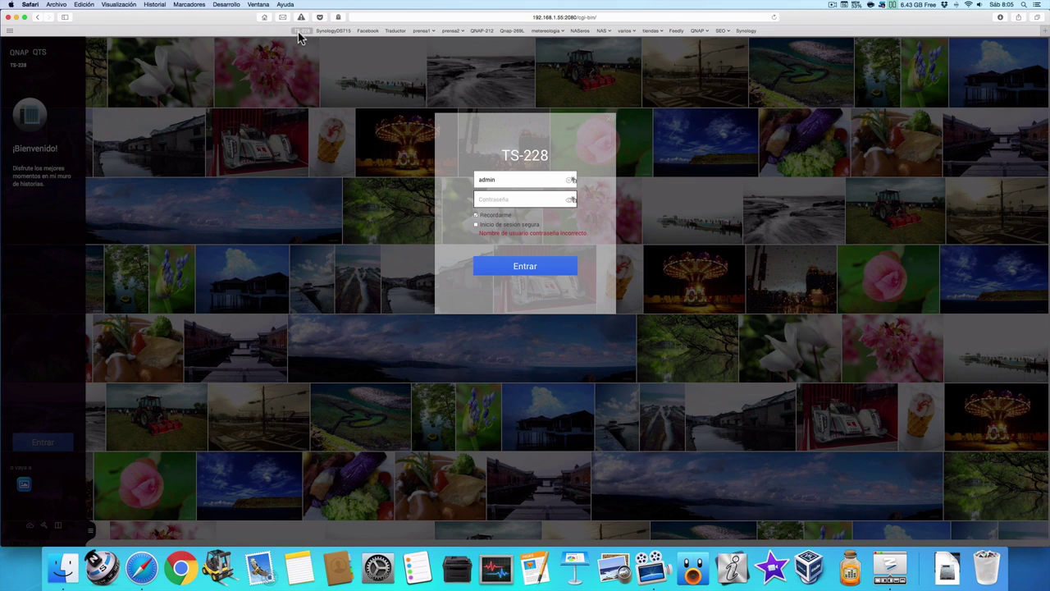
Reload the TS-228 bookmark, which can't reach 192.168.1.55, and bring up Spotlight search.
click(300, 31)
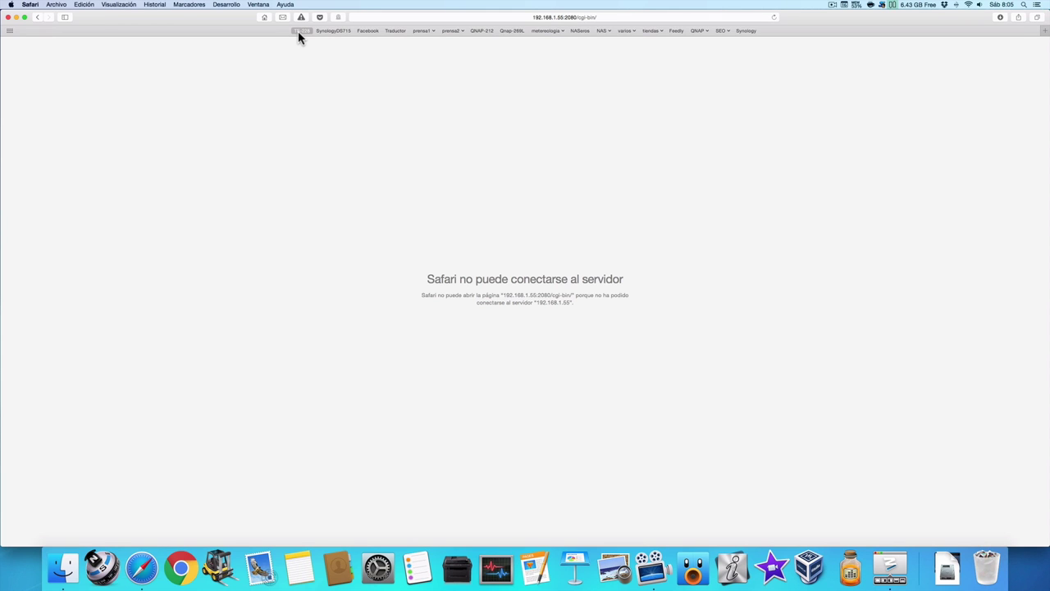
key(super+space)
Launch Qfinder, select the TS-228 and open its login page at 192.168.1.41:8080.
text(q)
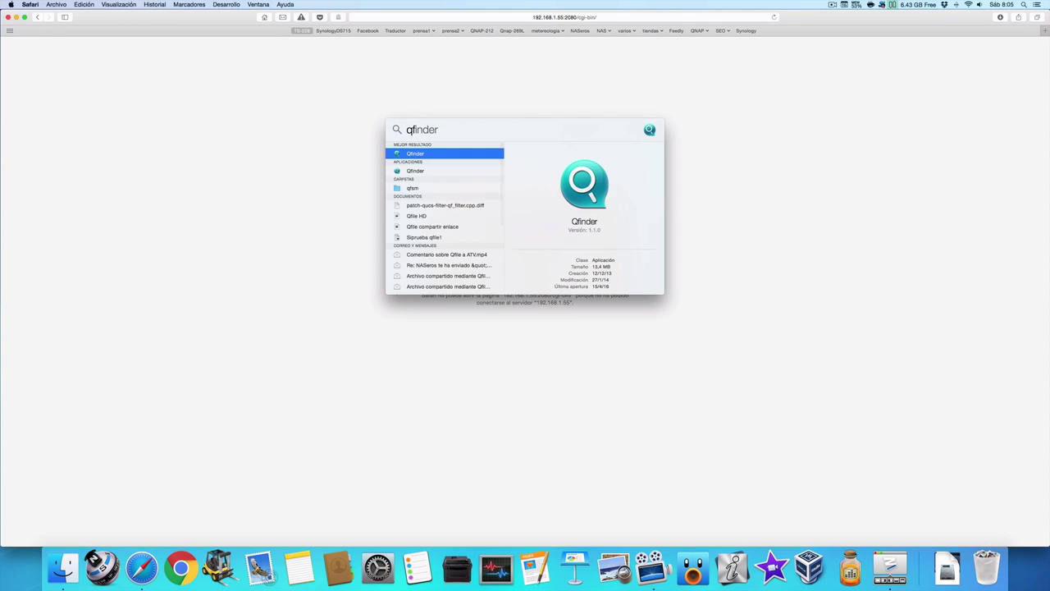
key(Return)
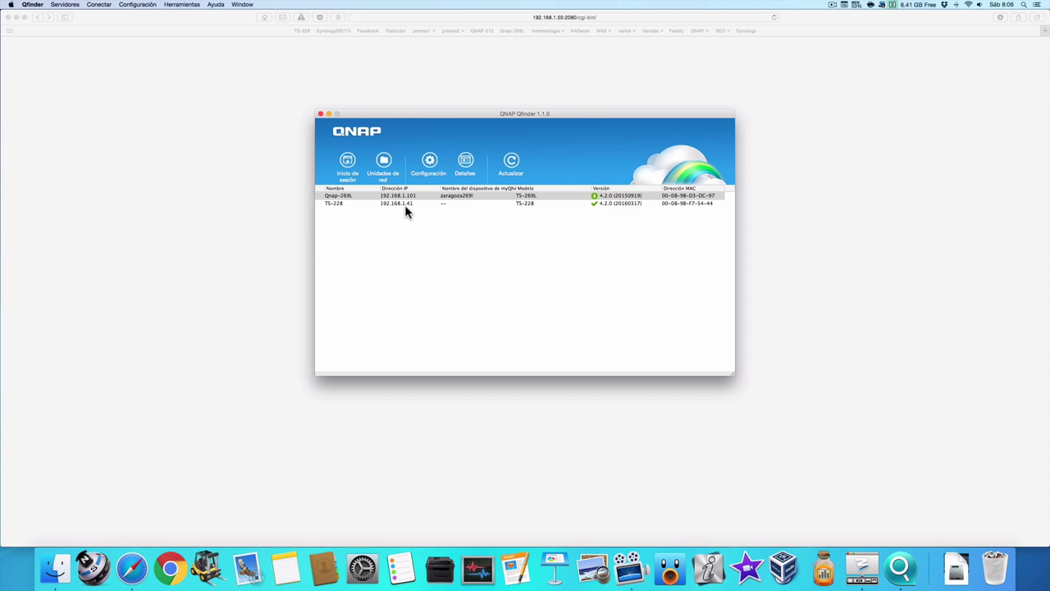
click(405, 204)
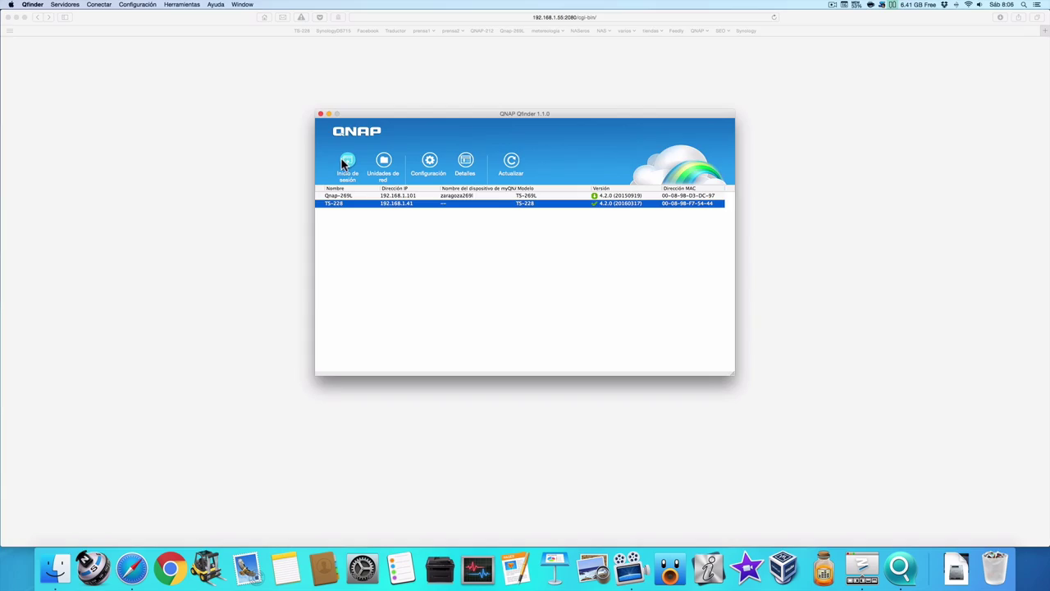
click(345, 161)
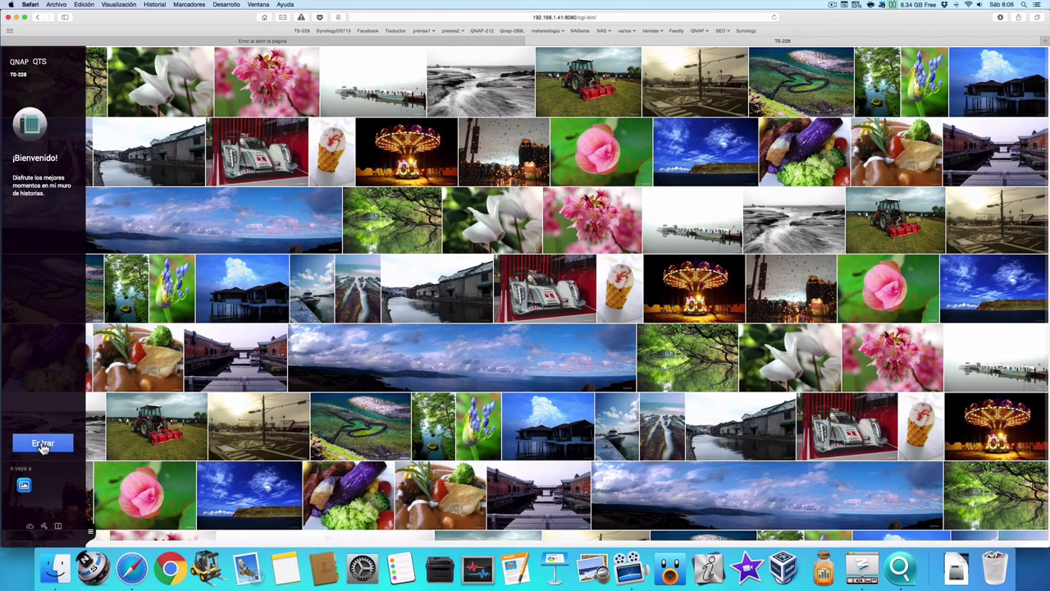
click(42, 444)
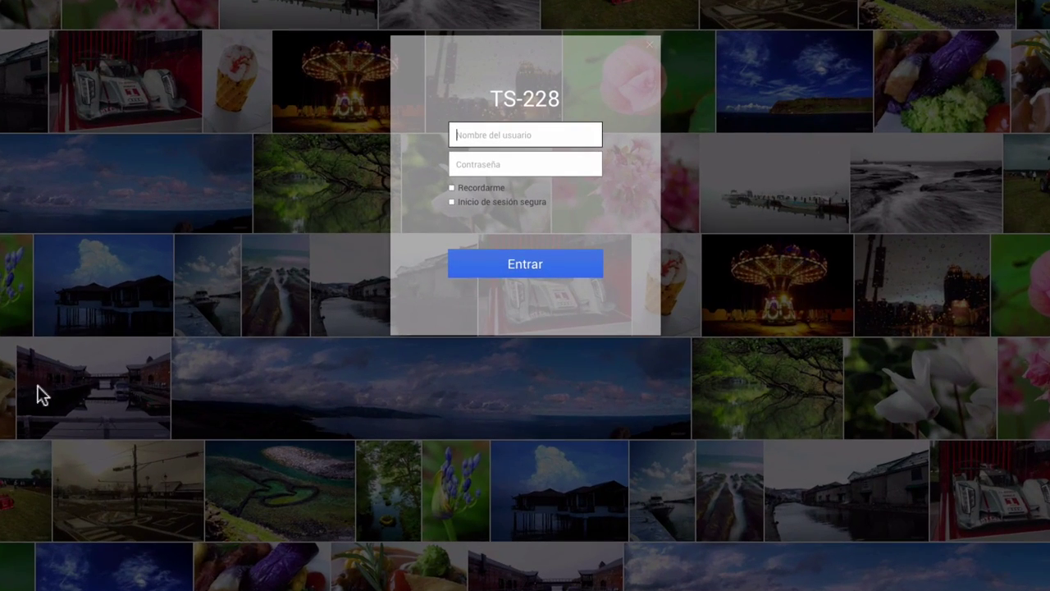
Sign in to the TS-228 at 192.168.1.41 as admin, checking the password, and open File Station.
click(470, 141)
text(admin)
click(482, 161)
text(****n)
click(592, 166)
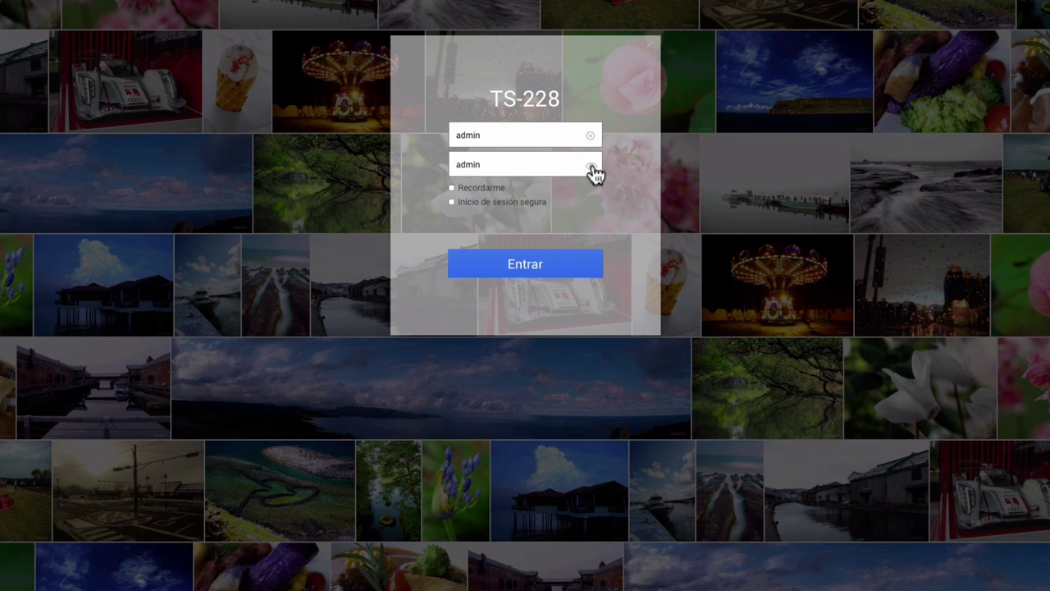
click(562, 275)
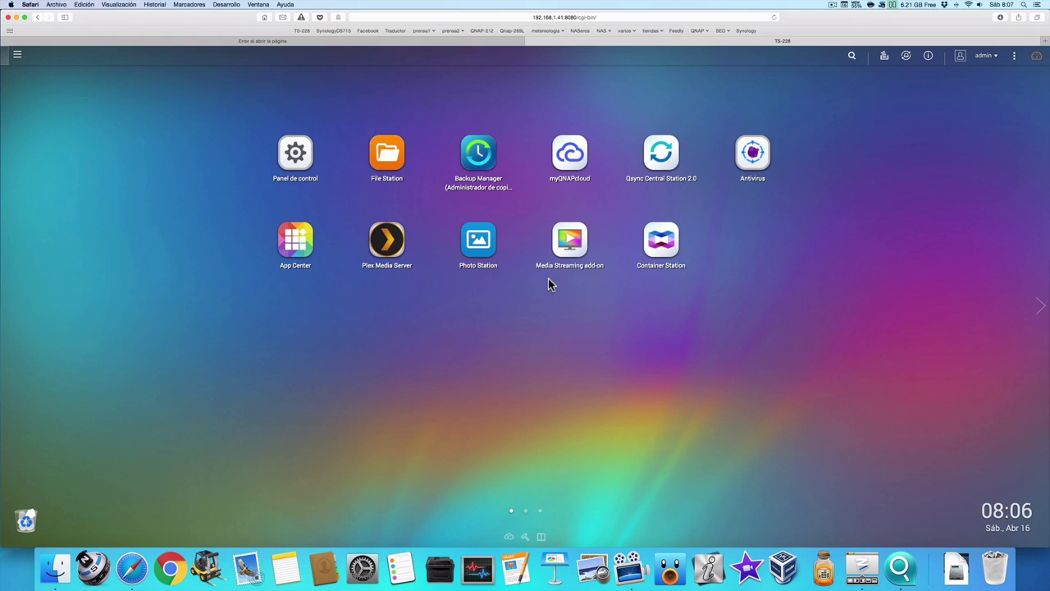
click(396, 163)
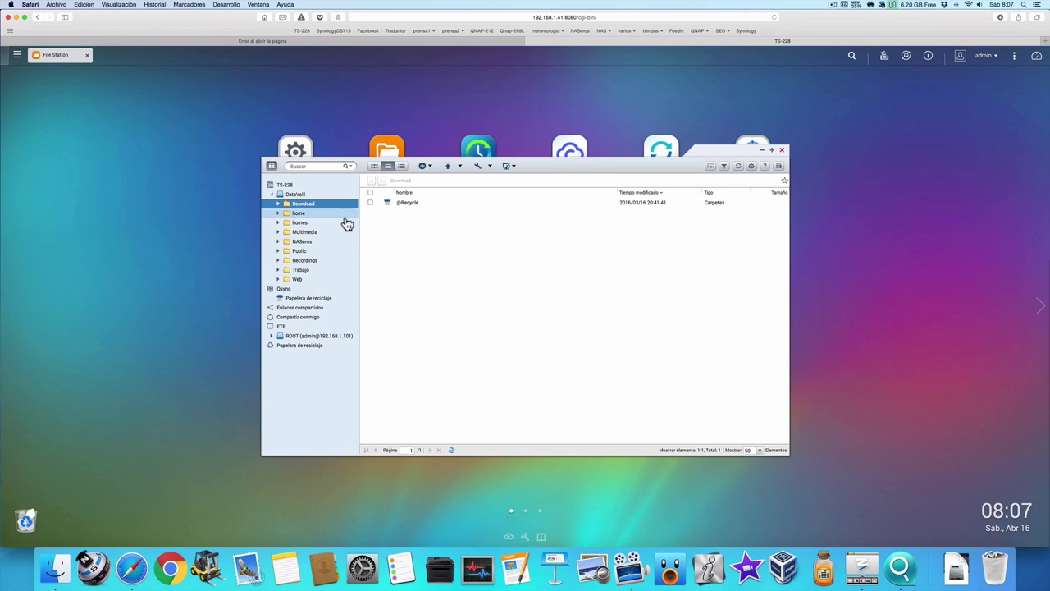
Browse the Multimedia and NASeros folders, then close File Station and open the admin menu.
click(326, 239)
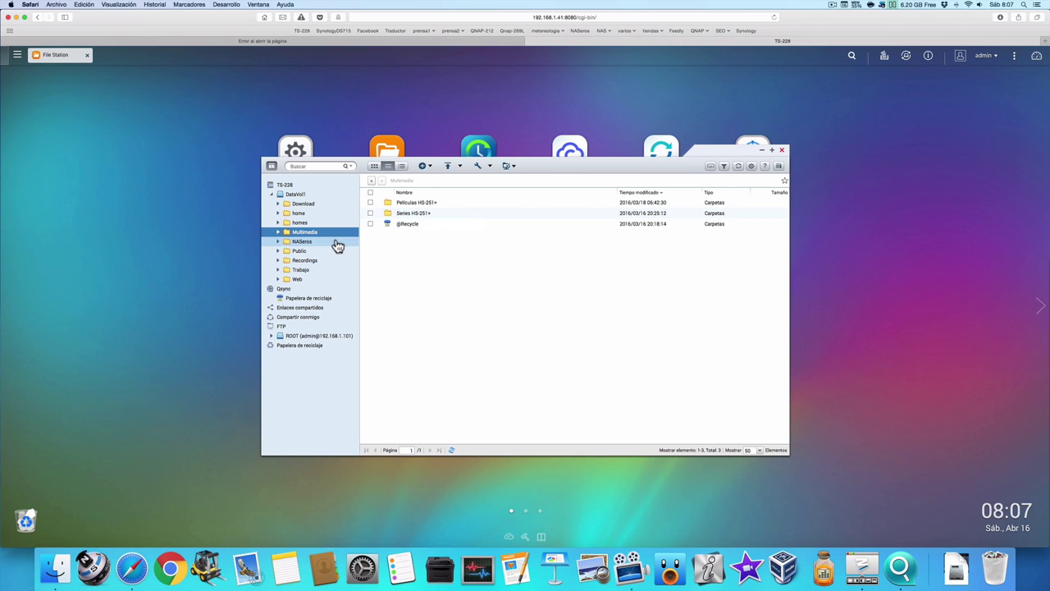
click(335, 243)
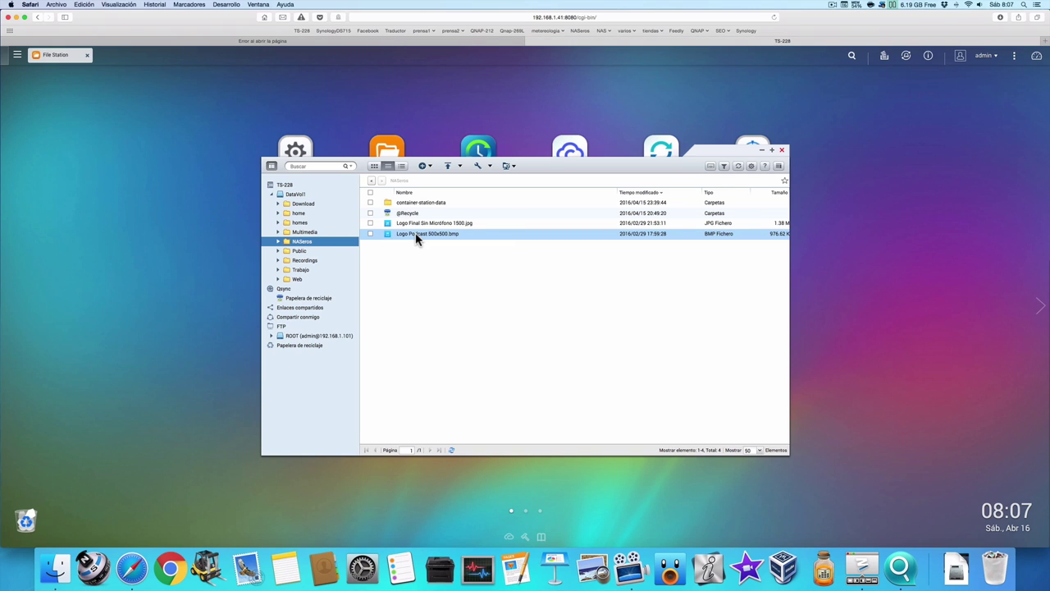
click(783, 153)
click(987, 58)
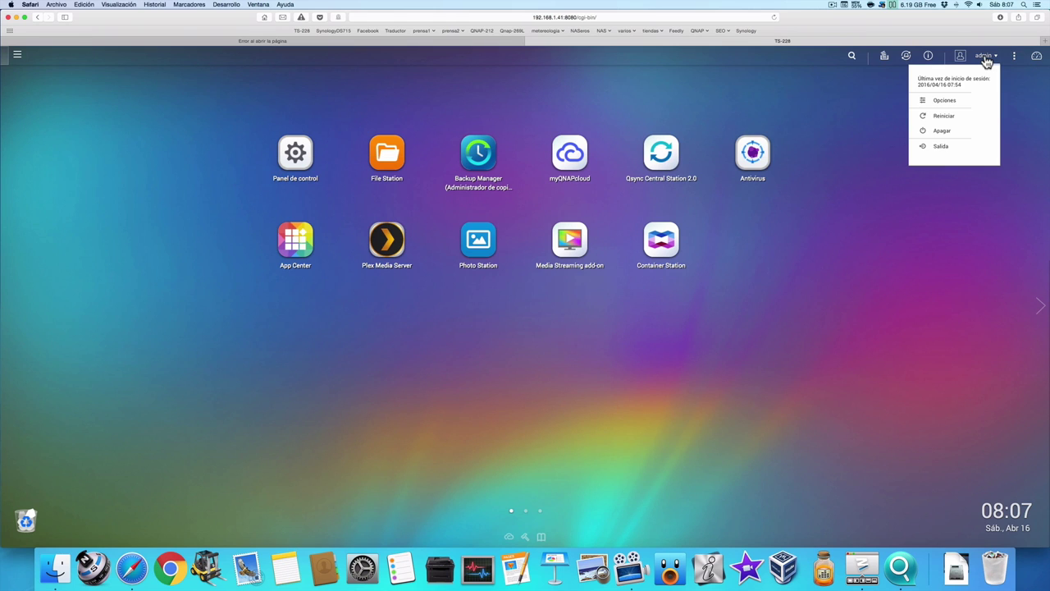
View the Cambiar contraseña tab in admin Opciones without changes, then open Control Panel.
click(955, 105)
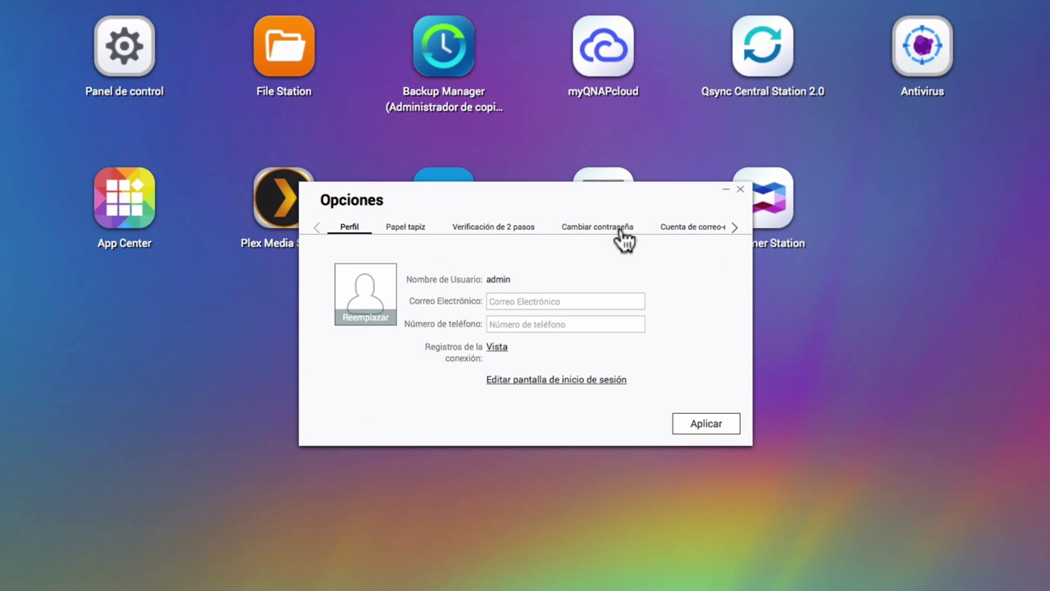
click(618, 239)
click(549, 291)
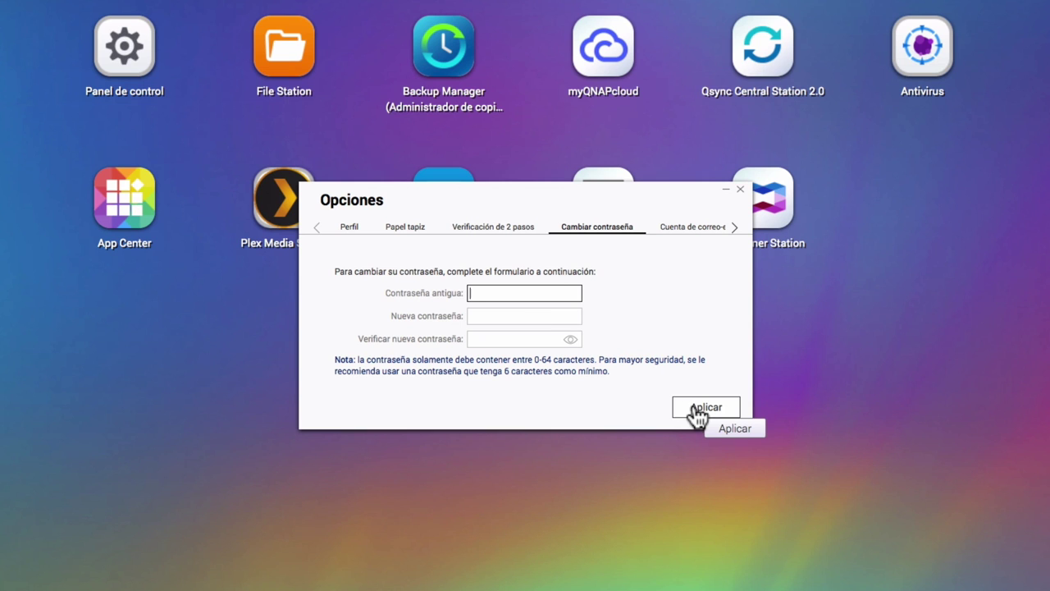
click(740, 189)
click(298, 158)
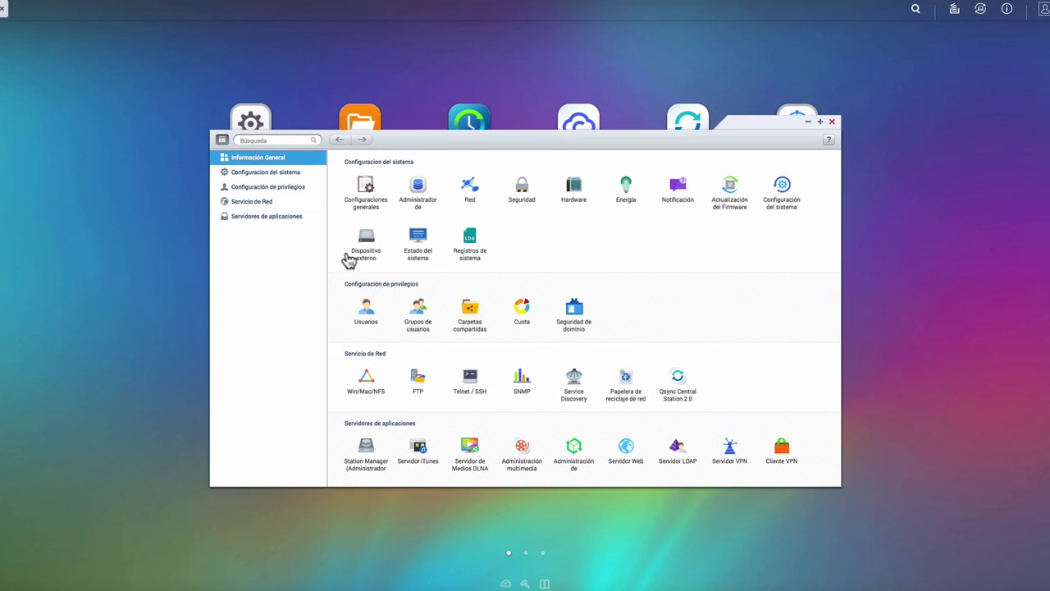
Check the Usuarios list for admin and NASeros, then close Control Panel.
click(363, 315)
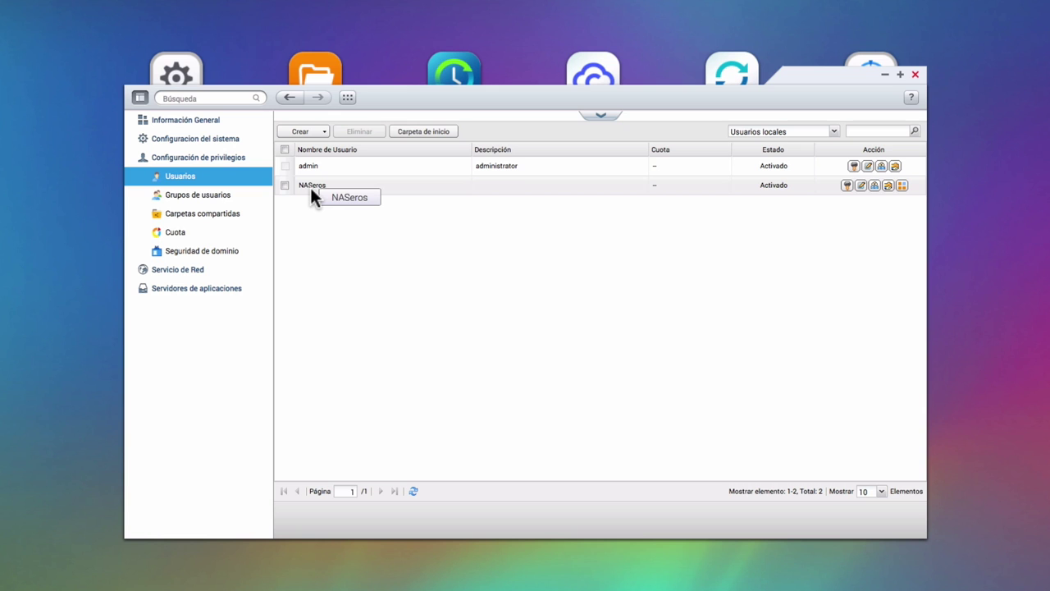
click(916, 76)
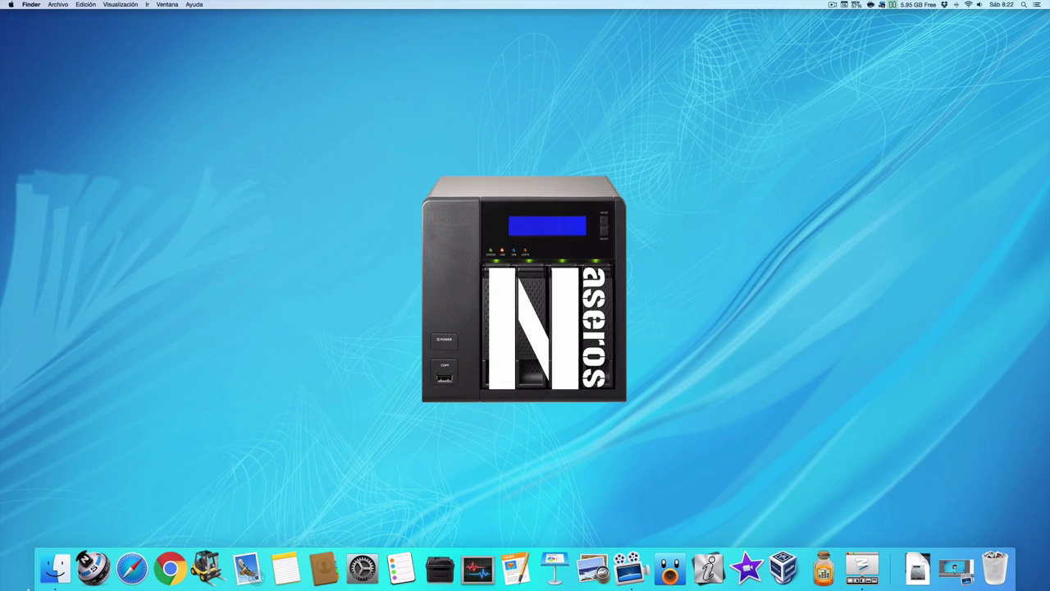
Launch Qfinder from Spotlight, select NASF75444 and open its QTS login page.
key(super+space)
text(q)
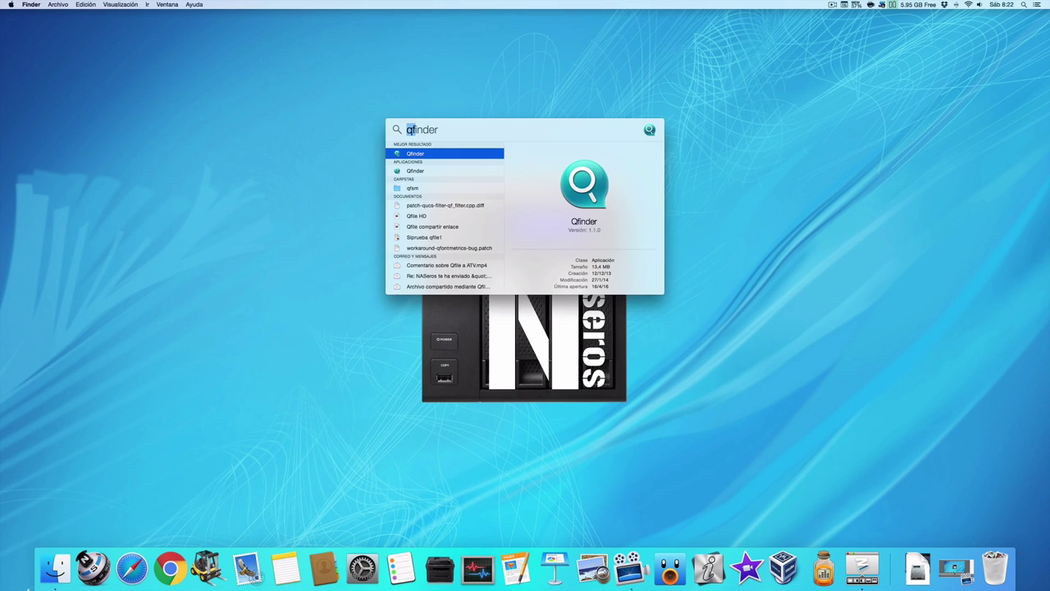
key(Return)
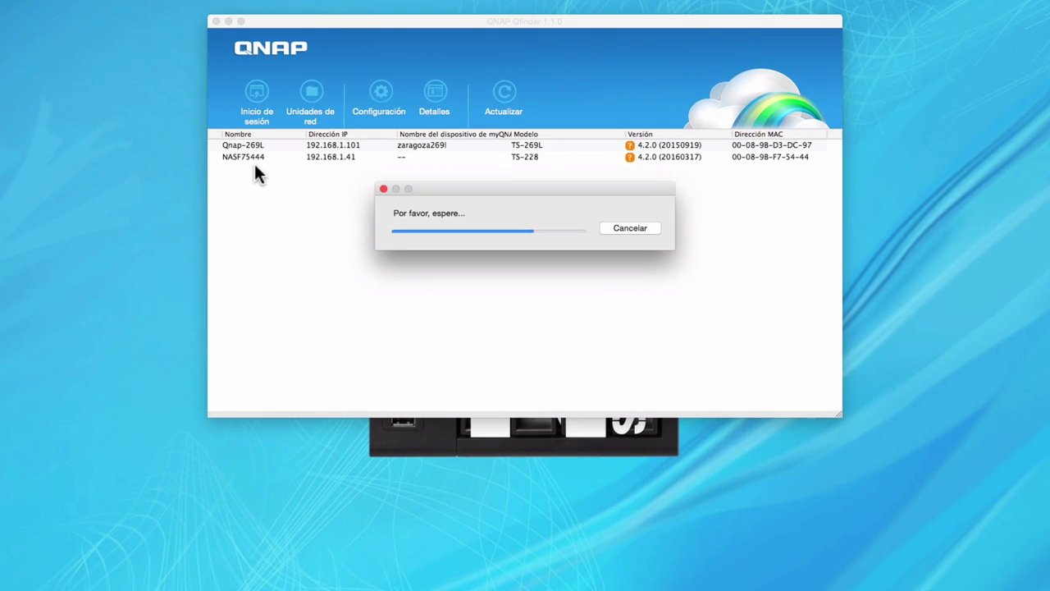
click(347, 204)
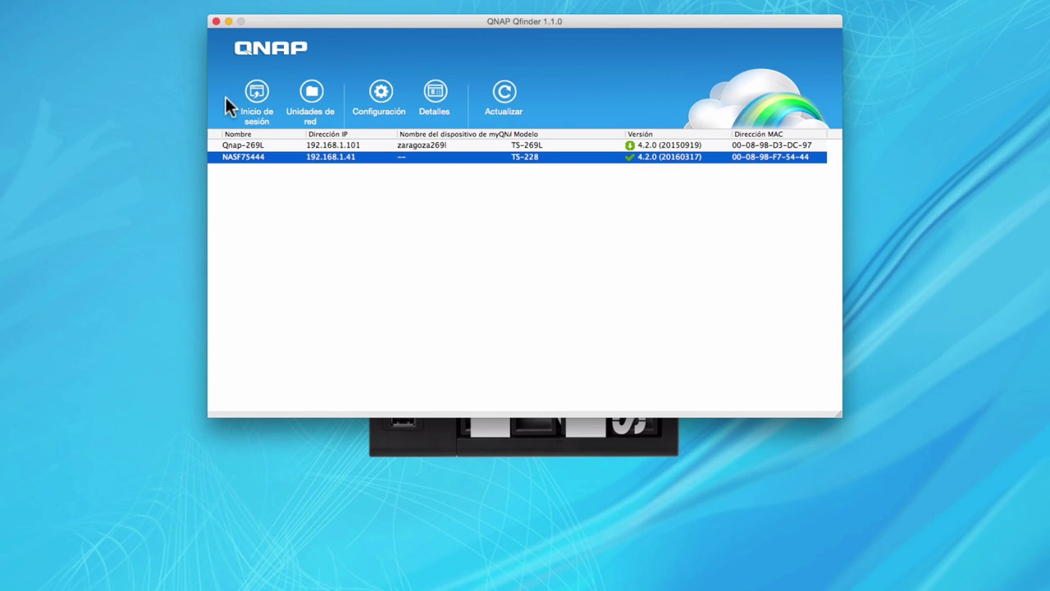
click(257, 92)
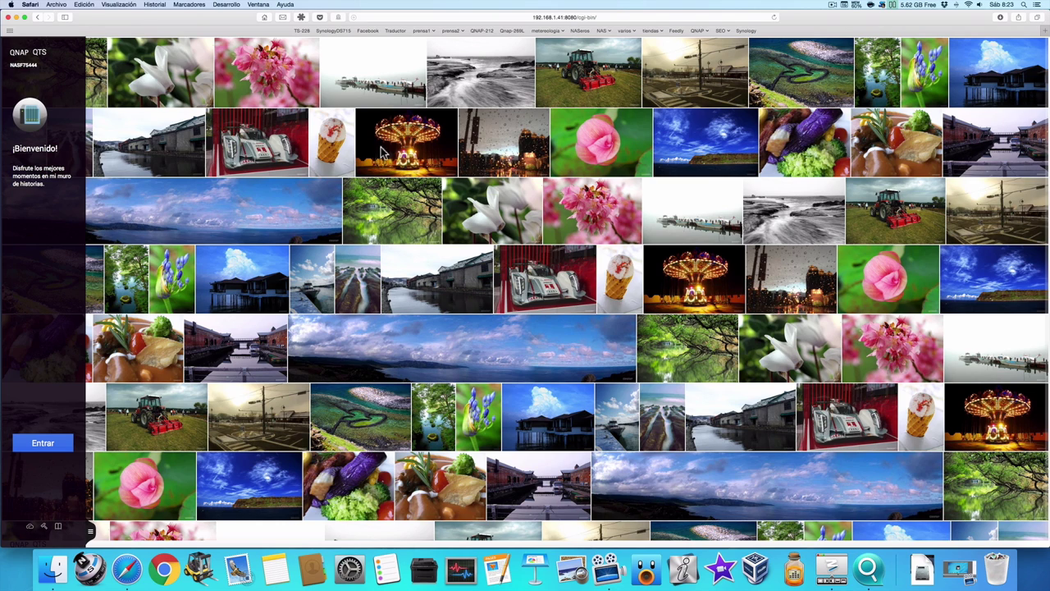
Log in to NASF75444 as admin, revealing the password to verify it before submitting.
click(45, 453)
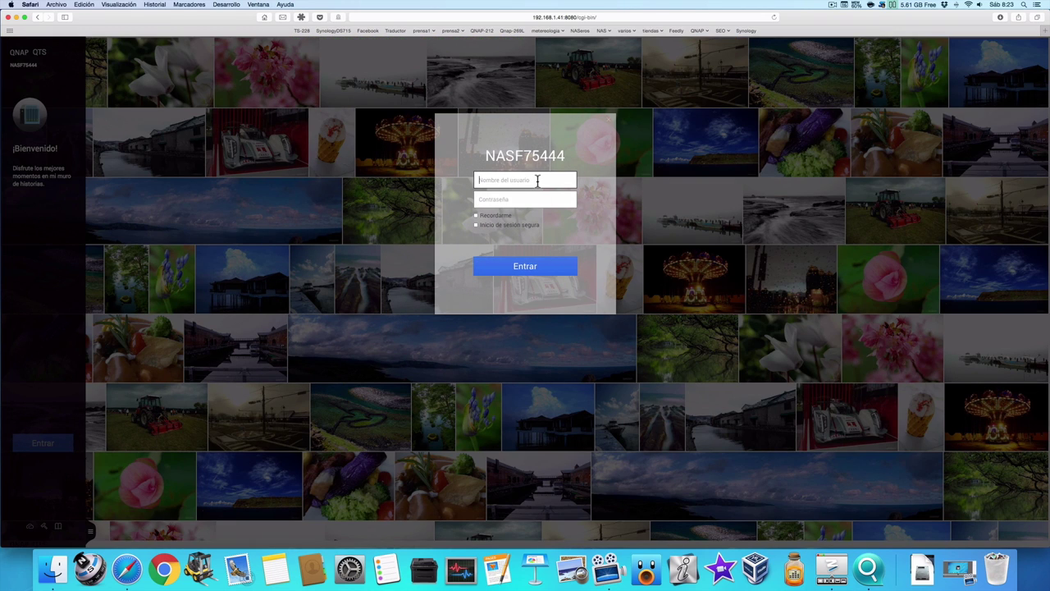
text(admin)
click(537, 198)
text(admin)
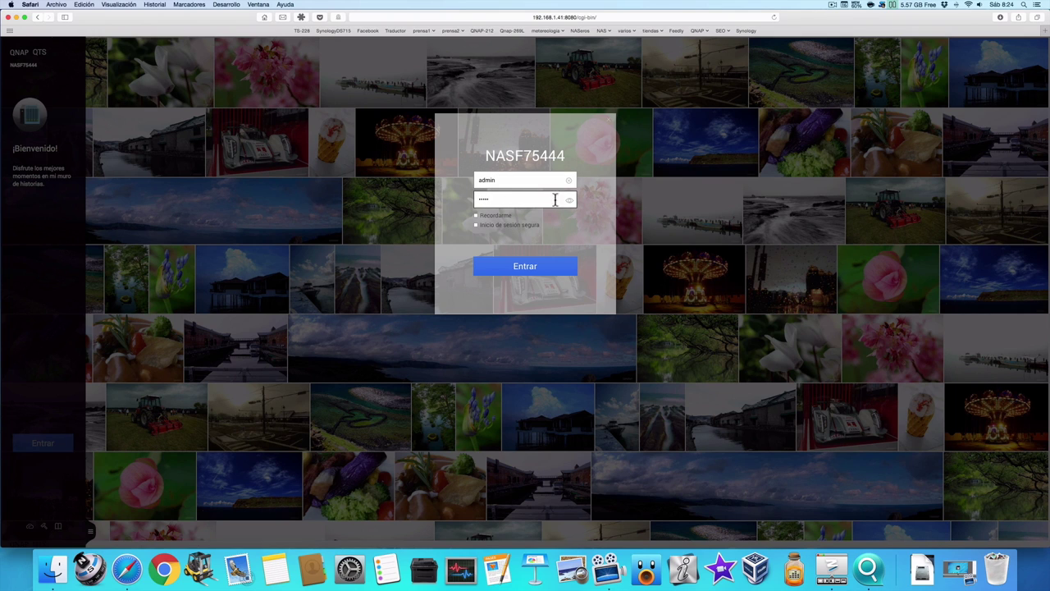
click(569, 202)
click(545, 268)
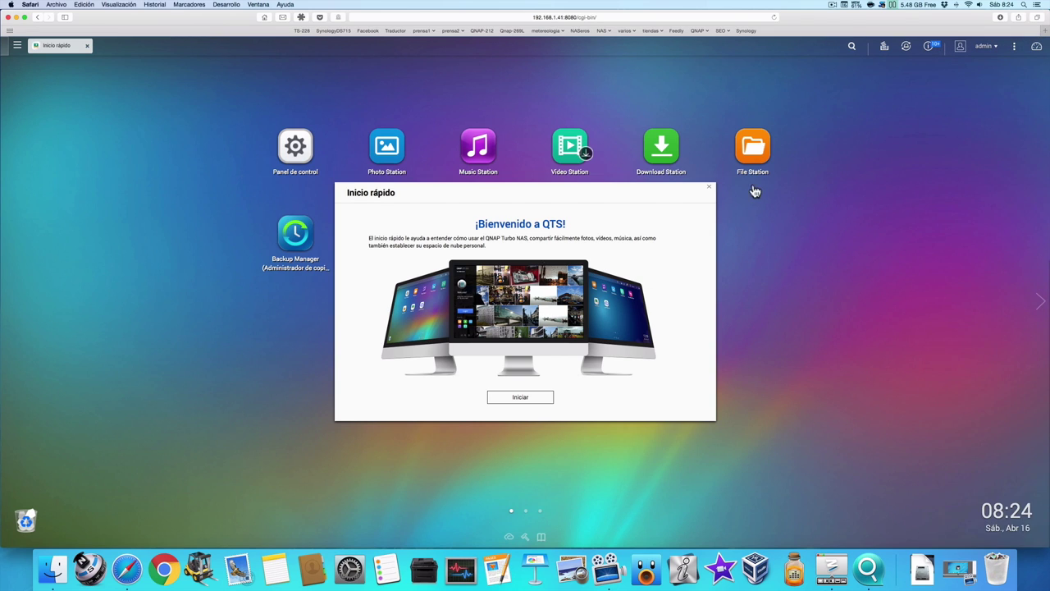
Dismiss the Inicio rápido welcome permanently and bring up File Station on the Multimedia share.
click(709, 189)
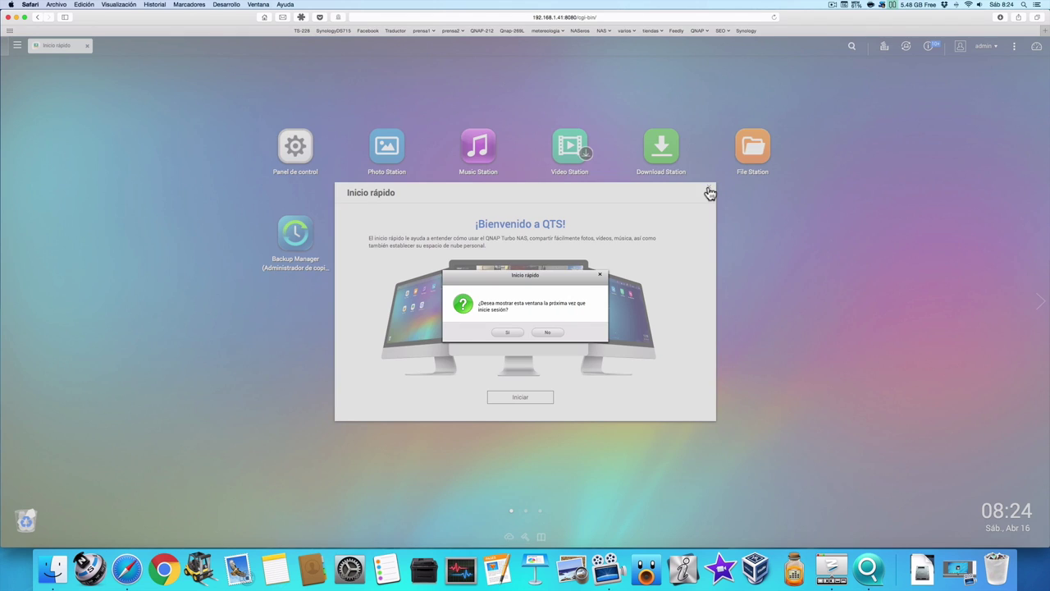
click(538, 334)
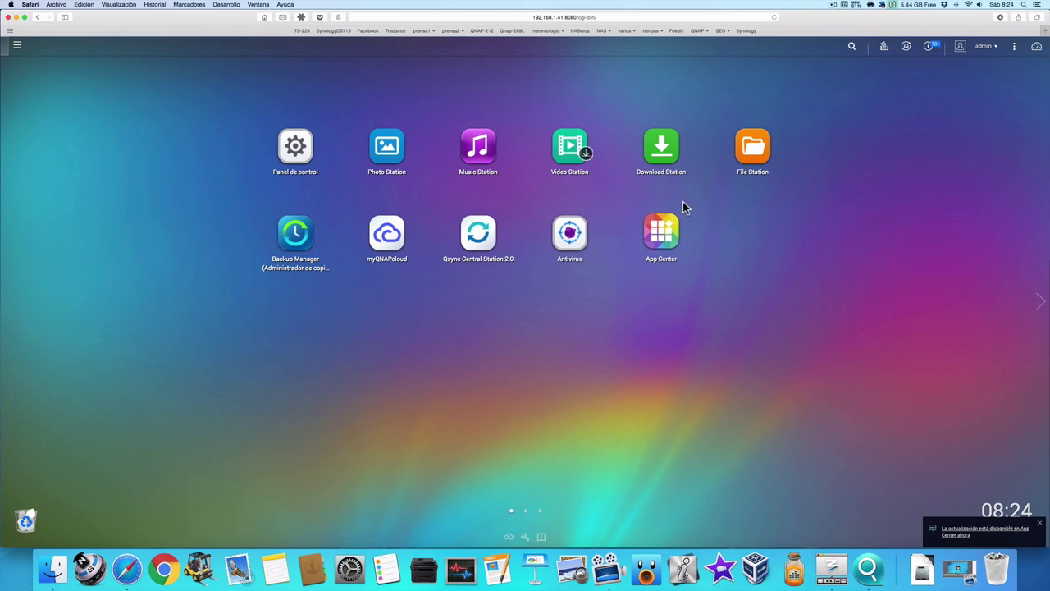
click(753, 148)
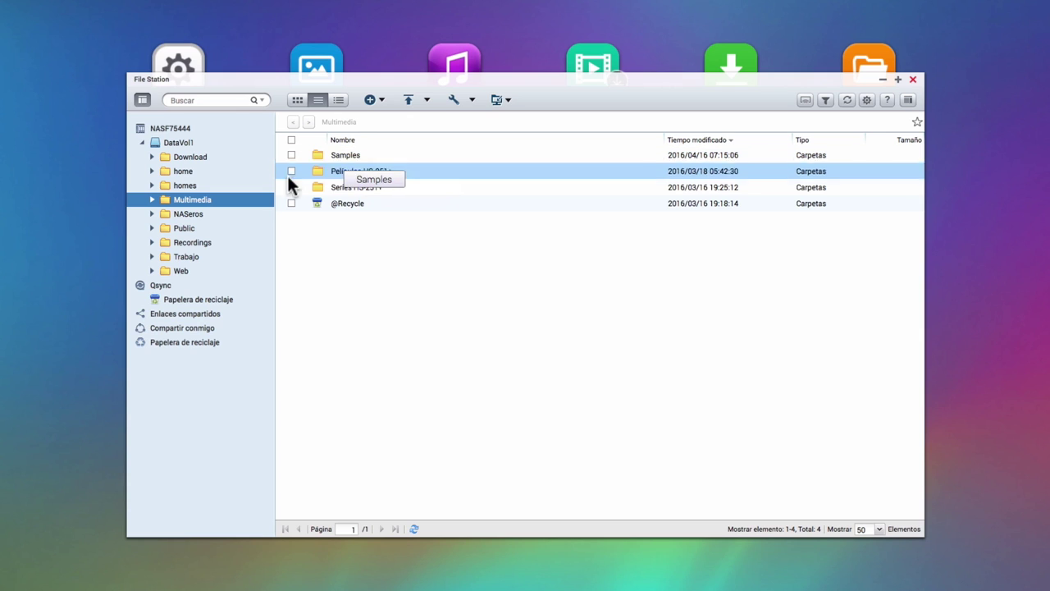
Check the NASeros folder's files in File Station, then confirm Control Panel's user list shows only admin.
click(198, 218)
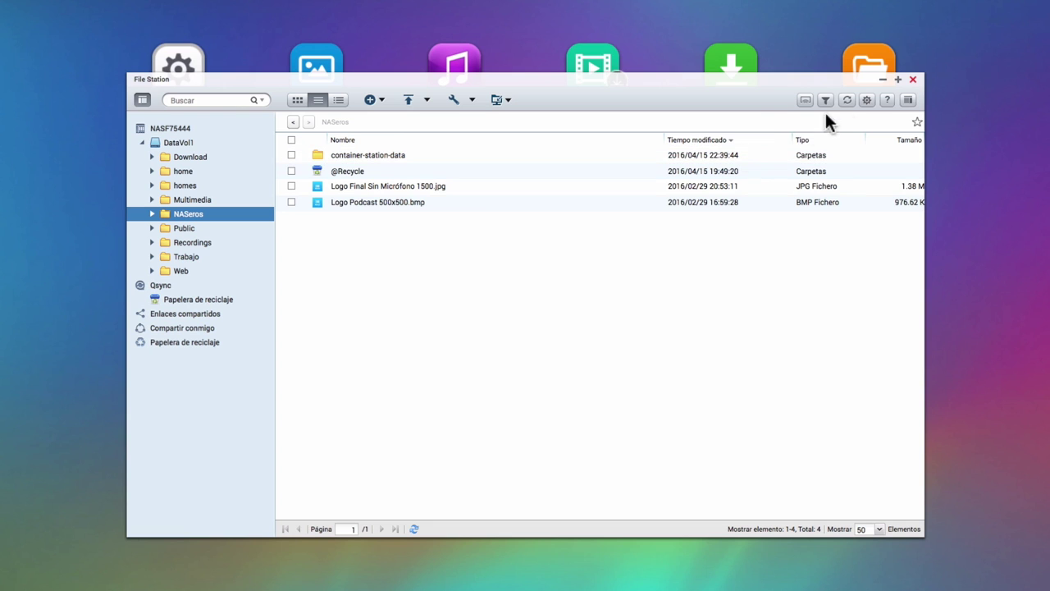
click(912, 80)
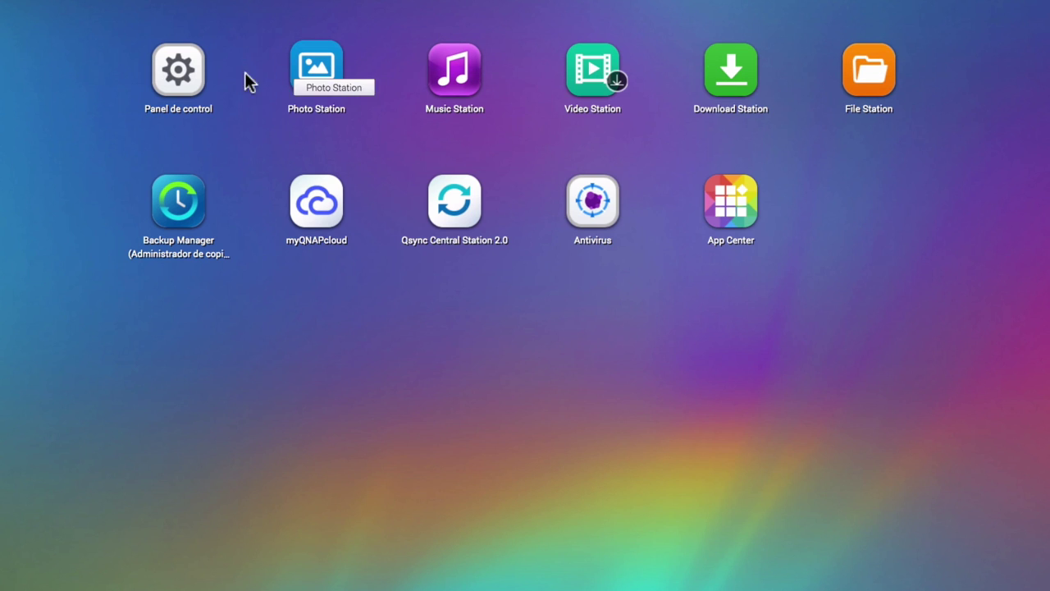
click(195, 90)
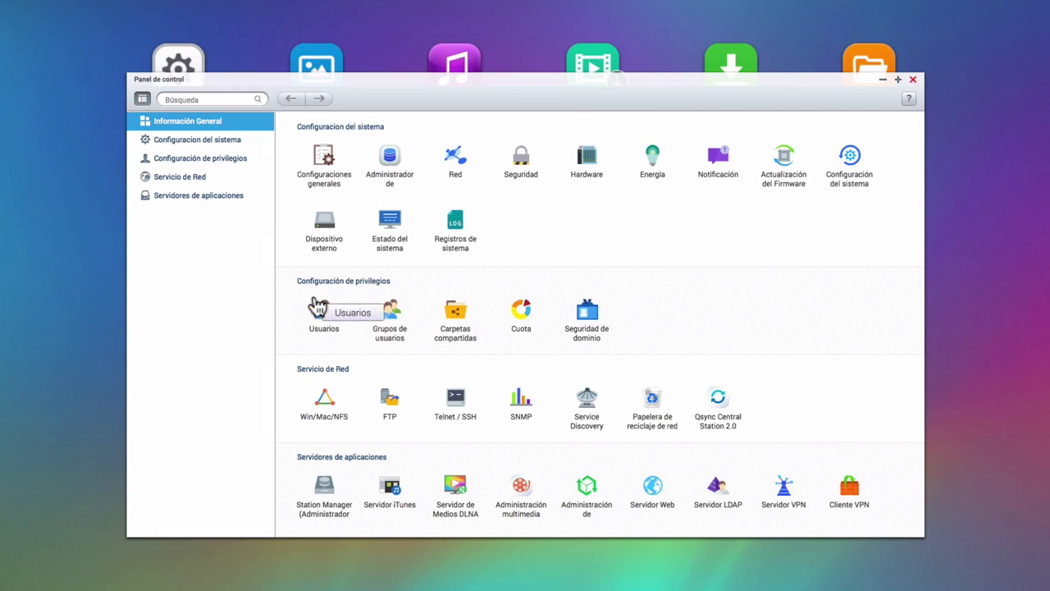
click(324, 313)
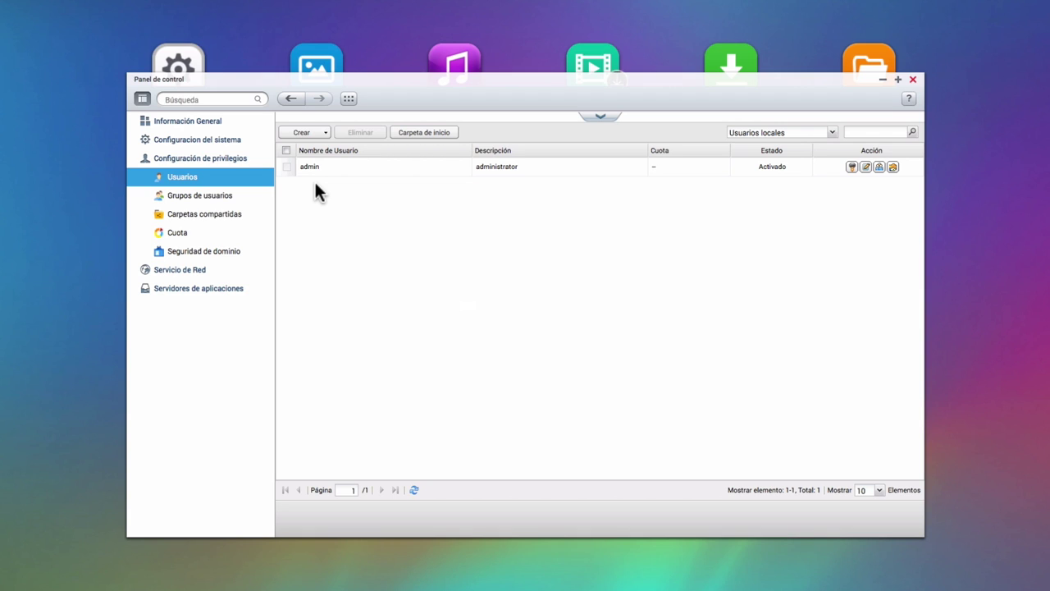
click(914, 79)
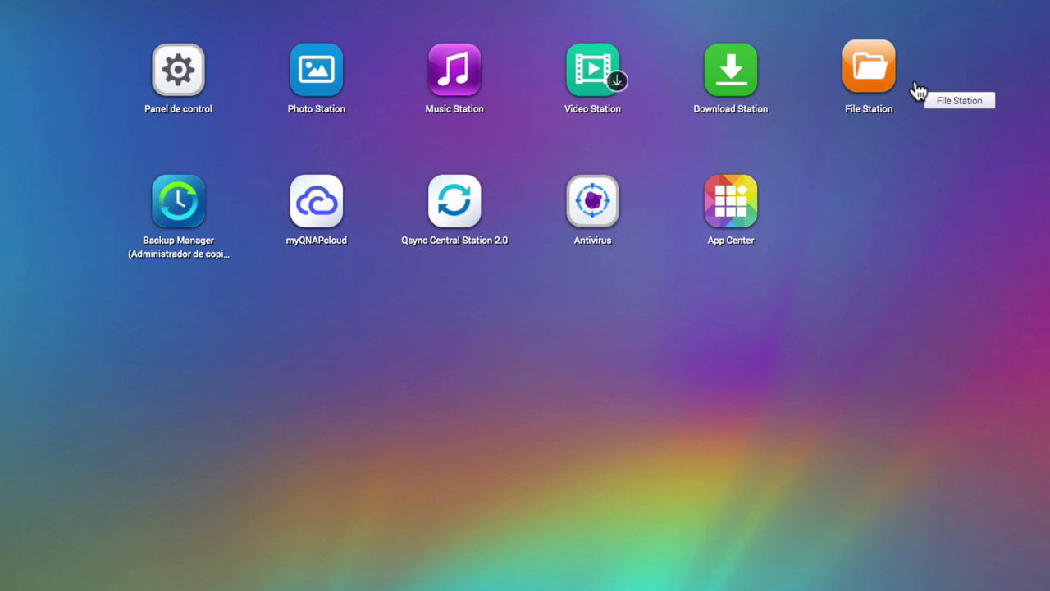